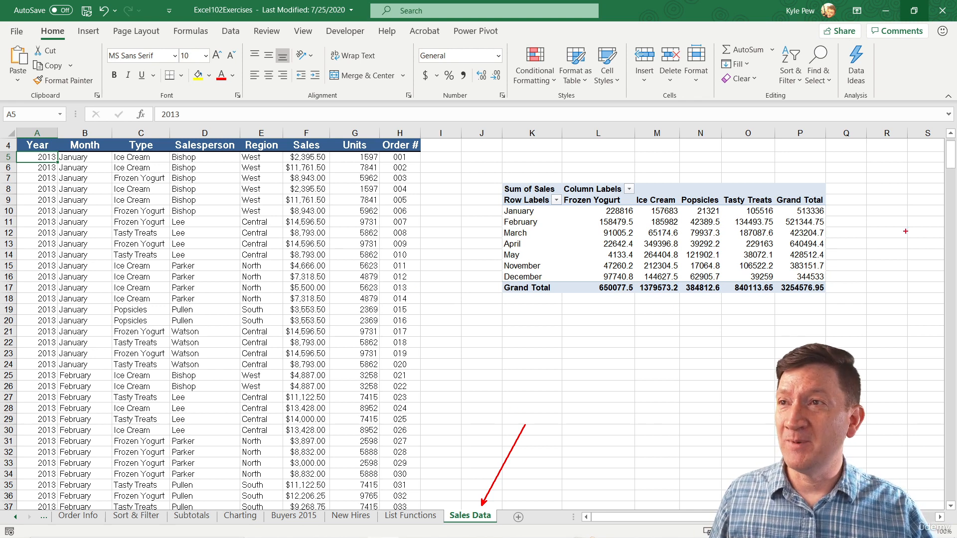
mouse_move(881, 194)
left_mouse_down()
mouse_move(712, 144)
mouse_move(548, 324)
mouse_move(850, 191)
left_mouse_up()
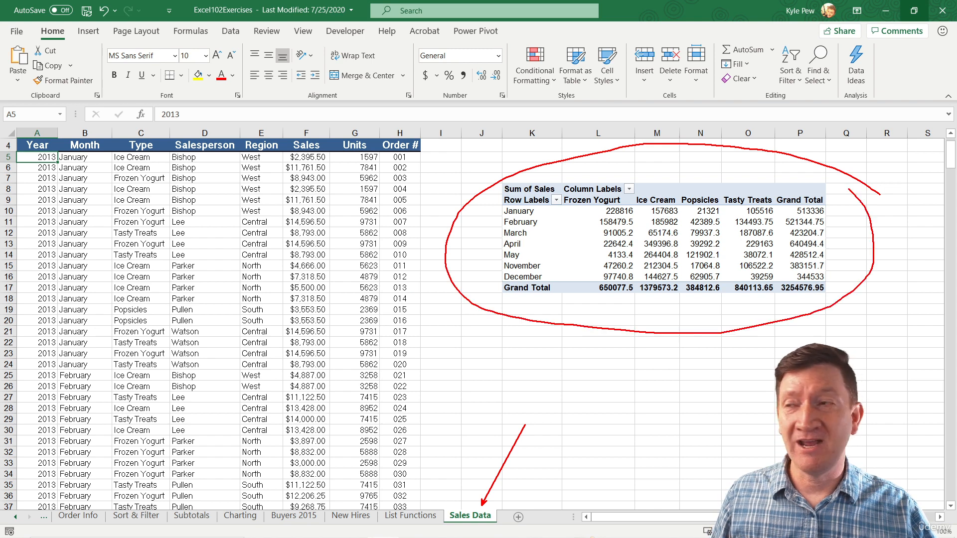
mouse_move(317, 178)
left_mouse_down()
mouse_move(55, 436)
mouse_move(391, 294)
mouse_move(306, 184)
left_mouse_up()
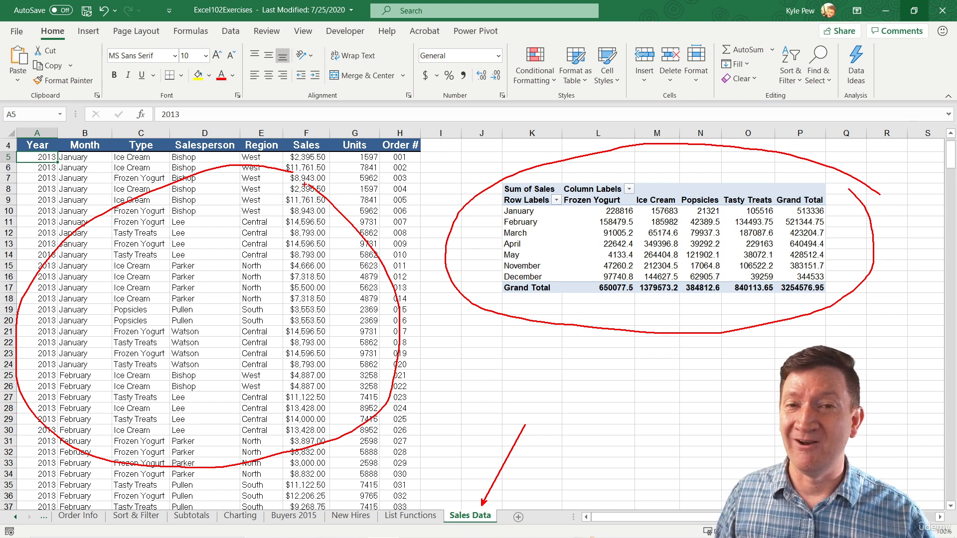
key("Escape")
left_click(221, 234)
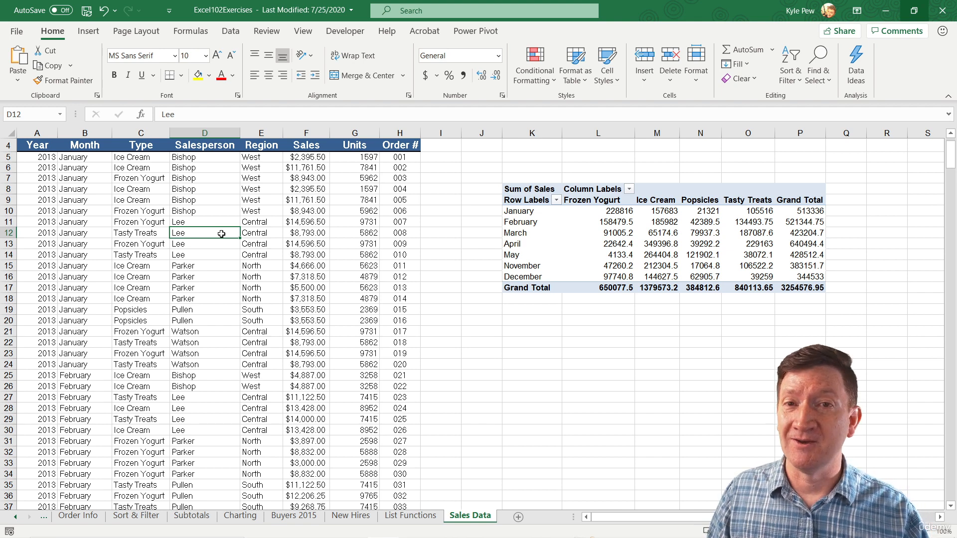
Scroll through the sales data list to examine its rows and extent, returning to the header row.
left_click(32, 145)
scroll(33, 145, "up", 1)
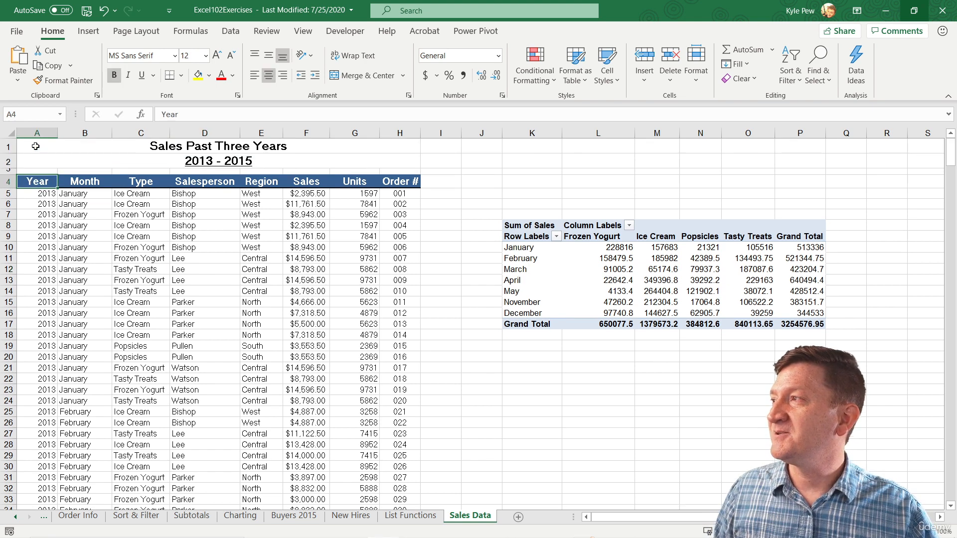
scroll(155, 270, "down", 20)
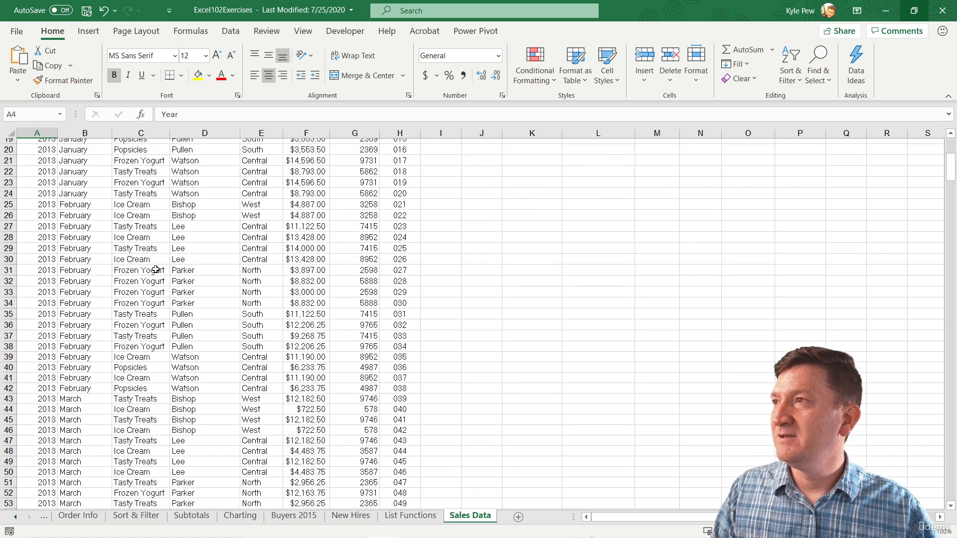
scroll(156, 269, "down", 20)
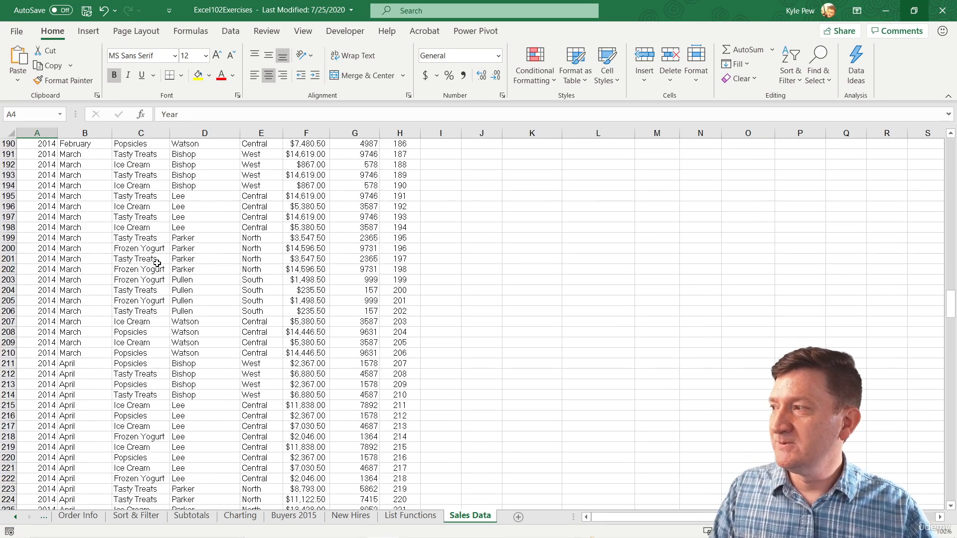
scroll(159, 264, "down", 20)
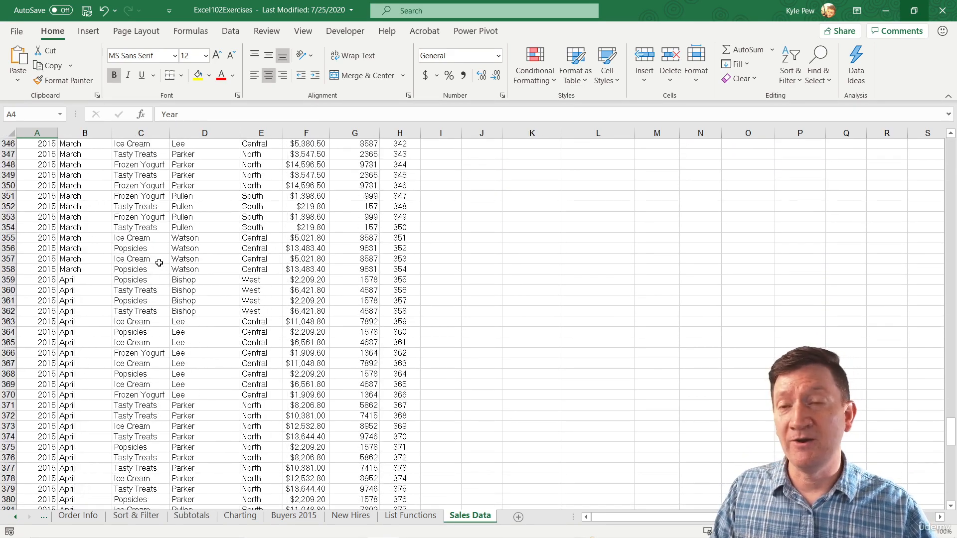
scroll(159, 263, "down", 3)
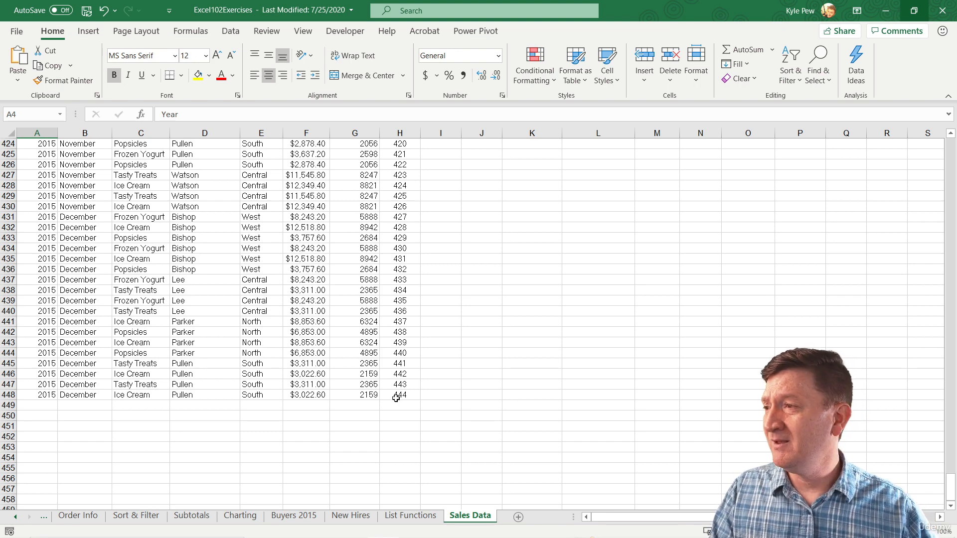
left_click(261, 333)
key("ctrl+Up")
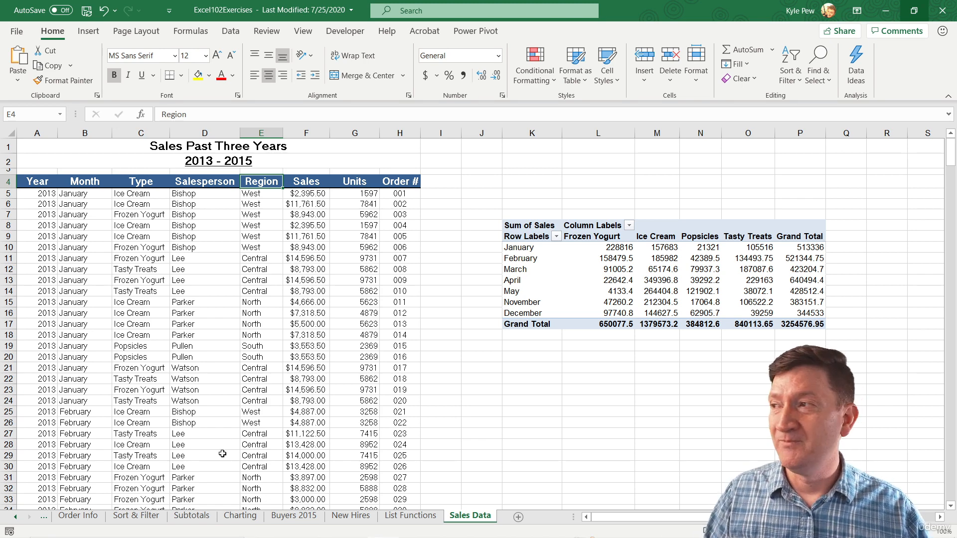
Format the sales data range as a table with a medium blue style, keeping headers.
left_click(189, 291)
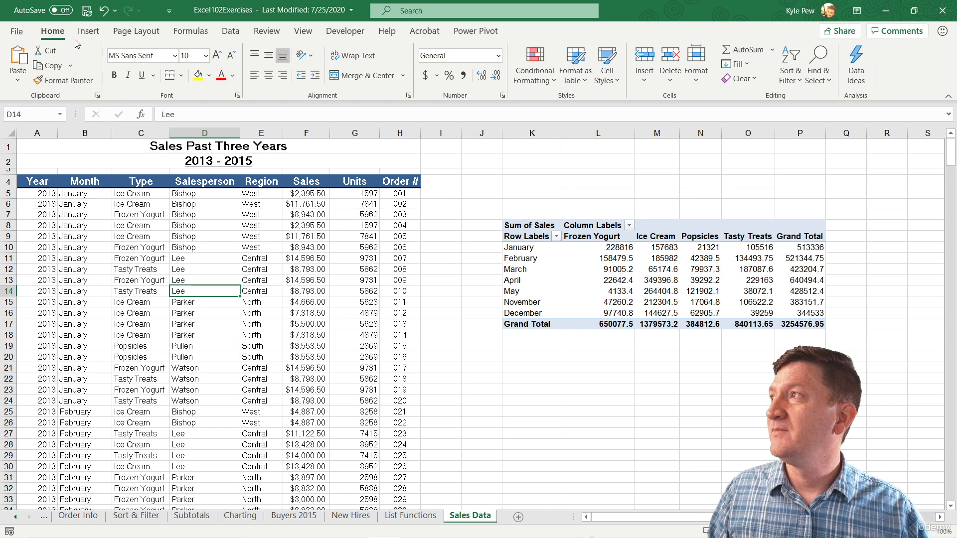
left_click(581, 80)
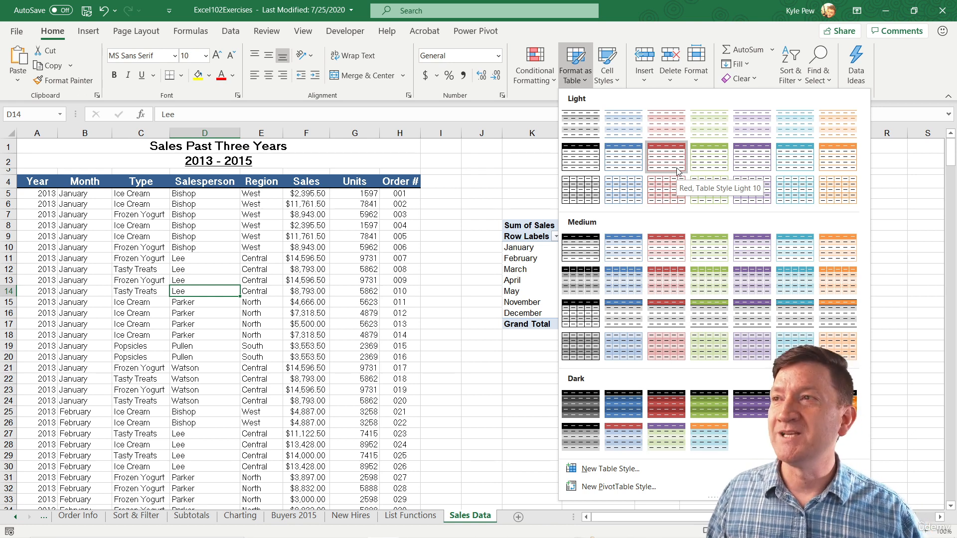
left_click(624, 249)
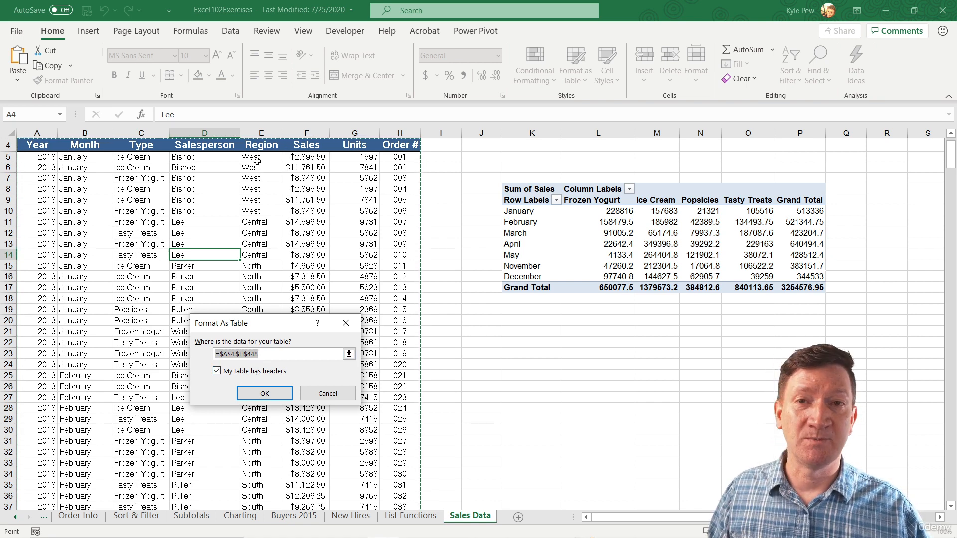
left_click(255, 392)
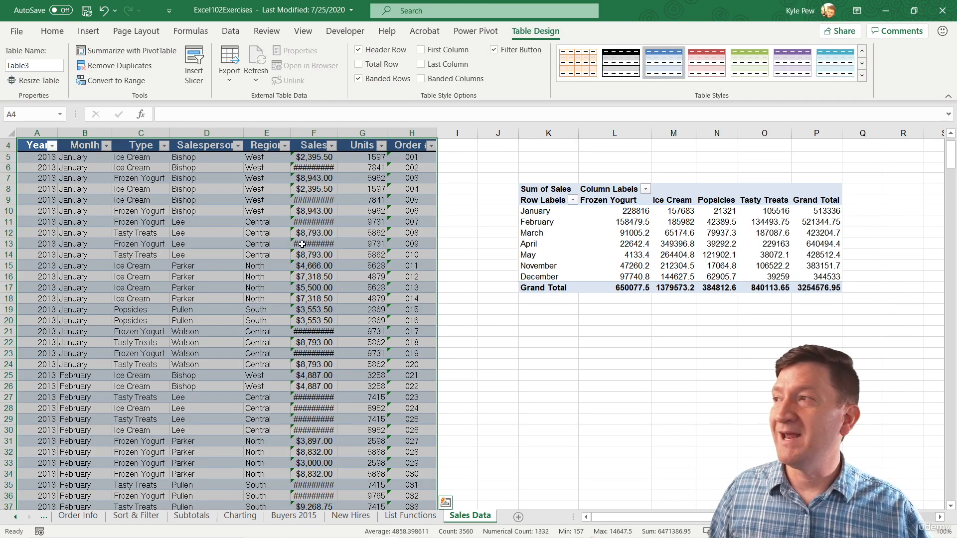
Autofit the Sales column width so the amounts display fully.
scroll(339, 160, "up", 1)
double_click(337, 133)
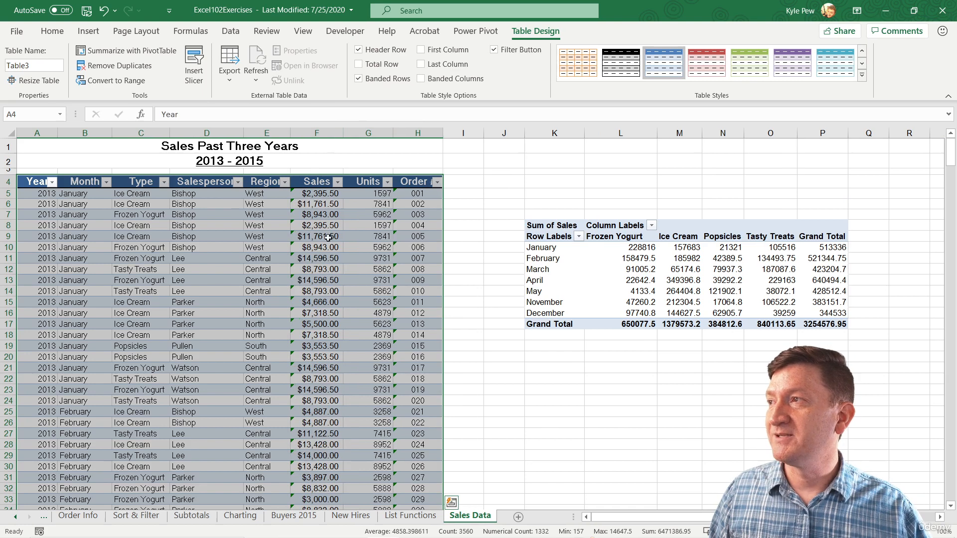
left_click(262, 294)
left_click(175, 301)
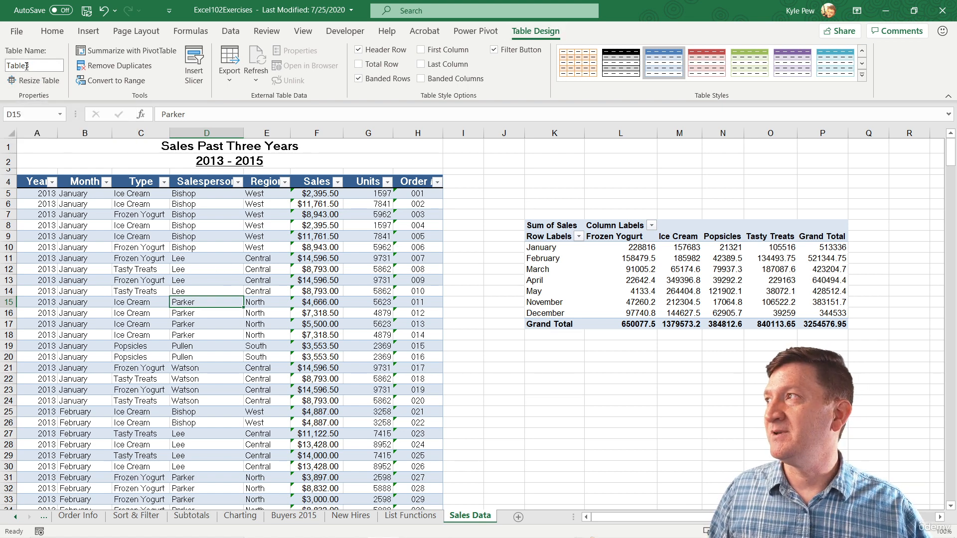
Rename the table as YearlySales.
left_click(44, 67)
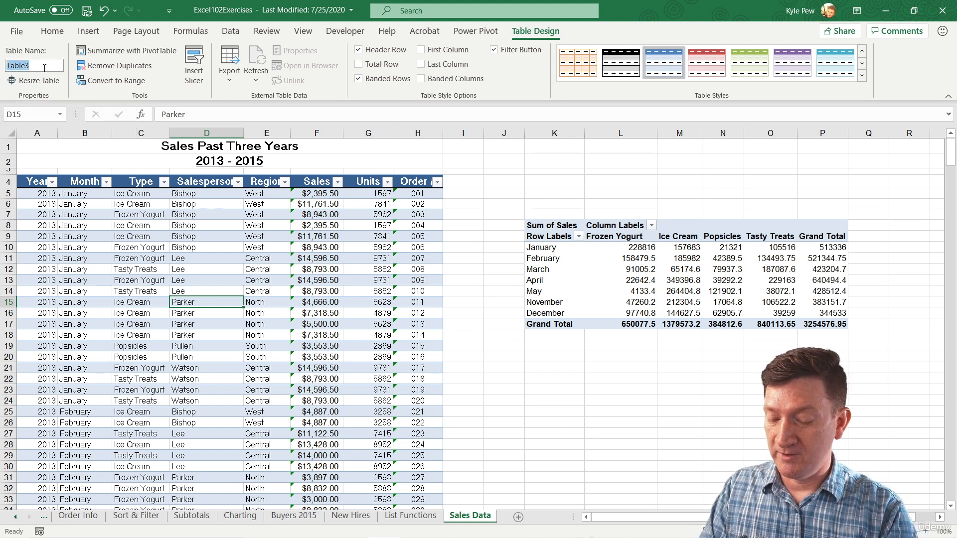
type("YearlySales")
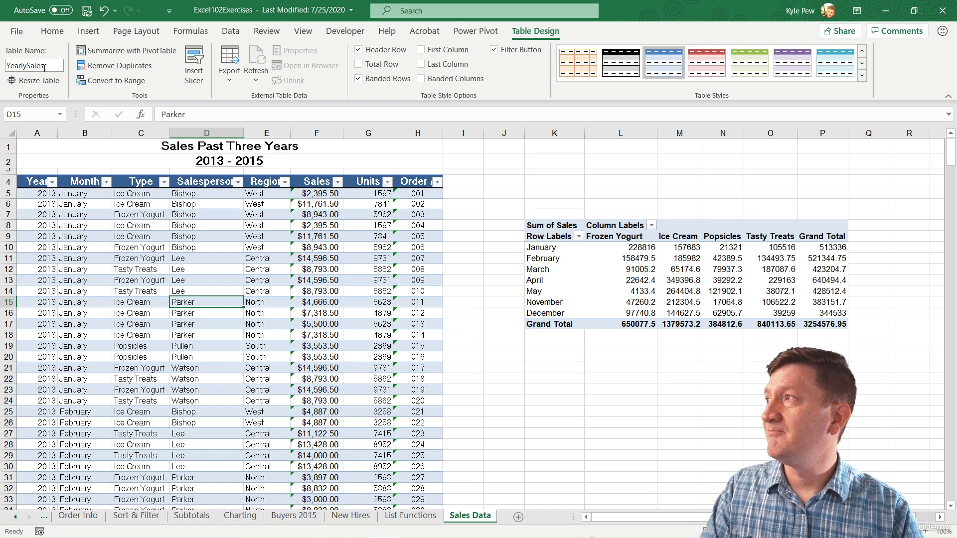
key("Return")
Insert a PivotTable from the YearlySales table on a new worksheet.
left_click(223, 288)
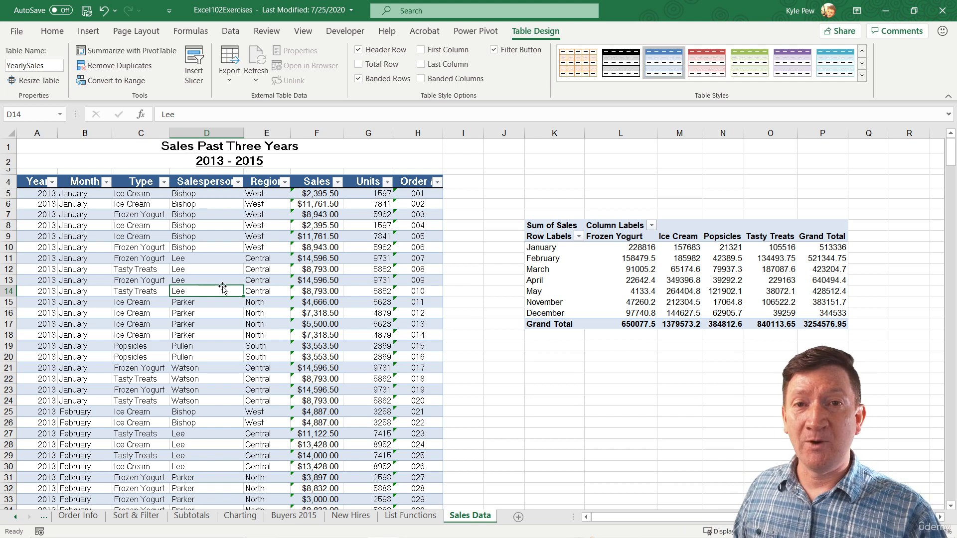
left_click(161, 246)
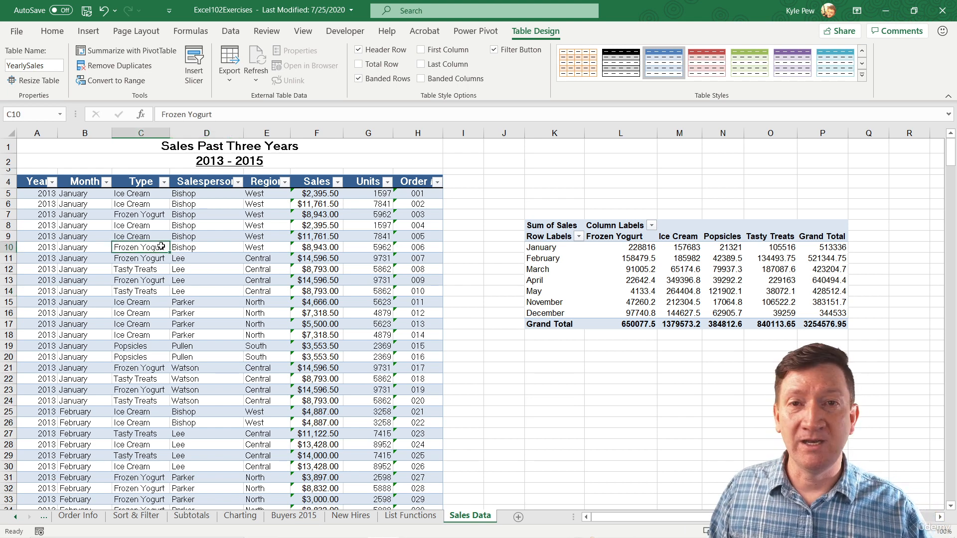
left_click(88, 33)
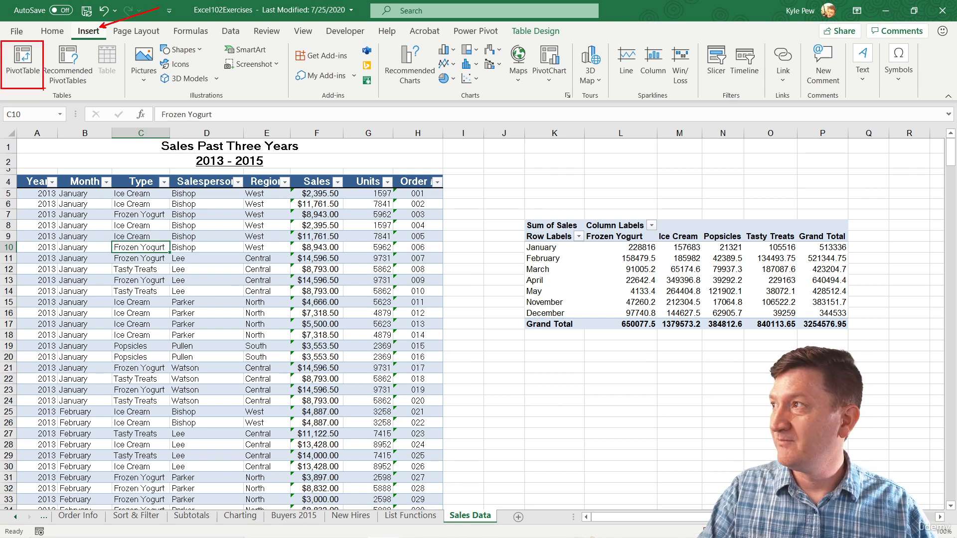
left_click(23, 62)
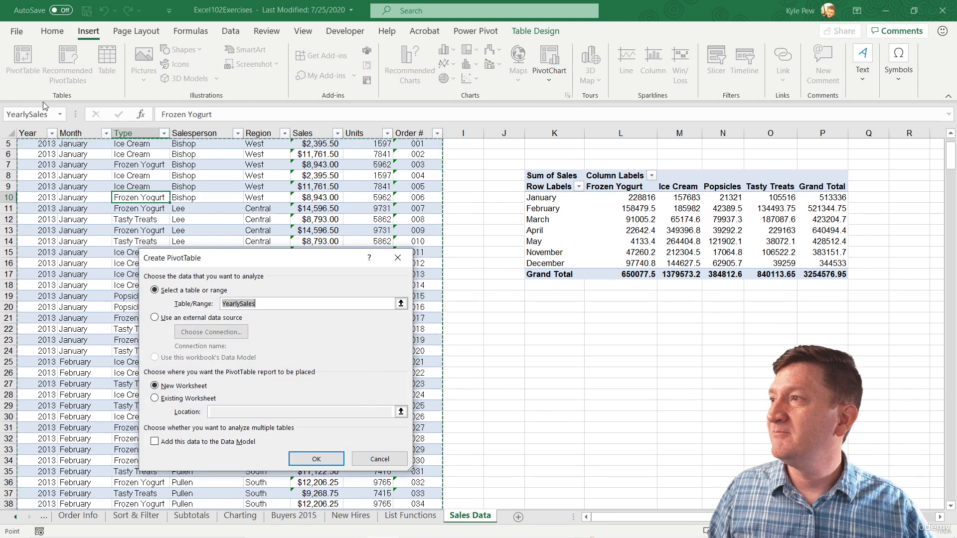
left_click_drag(194, 260, 379, 173)
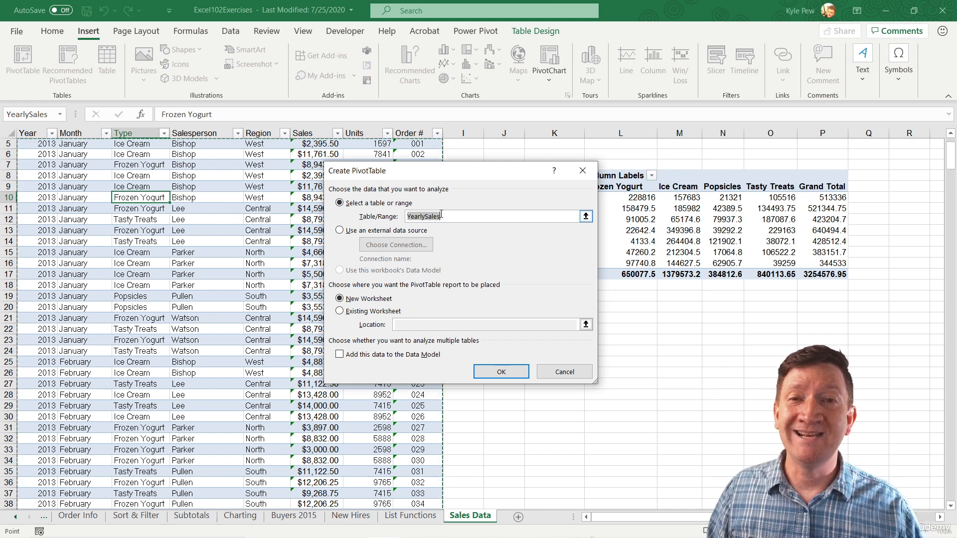
left_click_drag(427, 170, 371, 167)
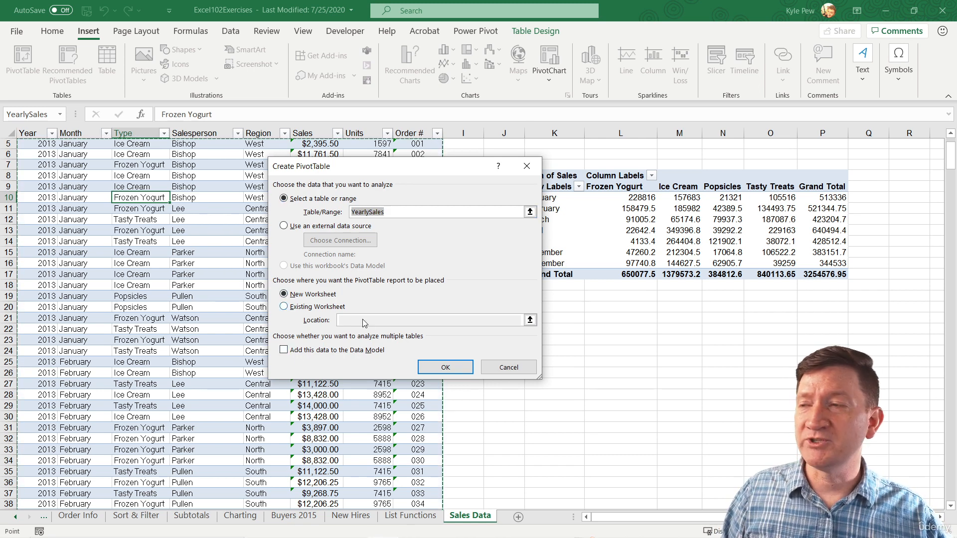
left_click(431, 369)
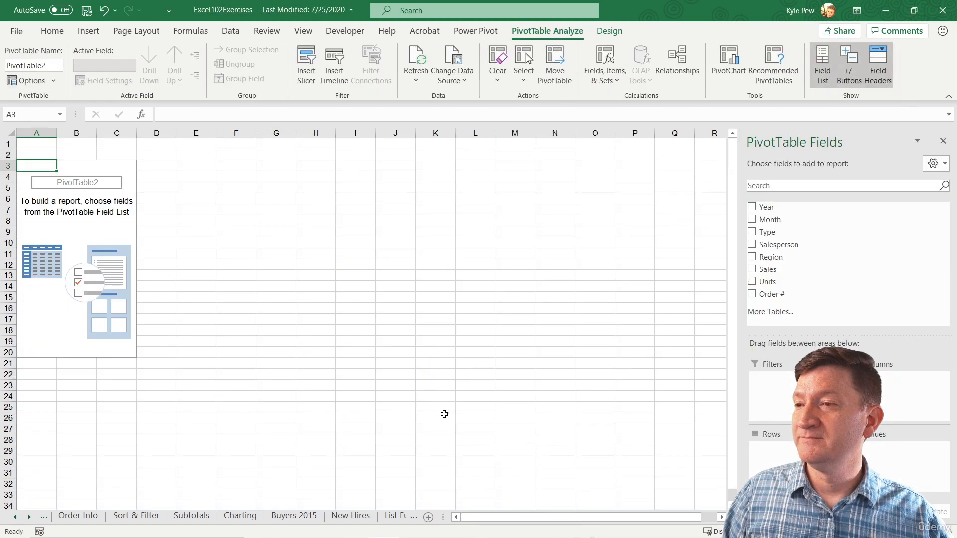
left_click(29, 517)
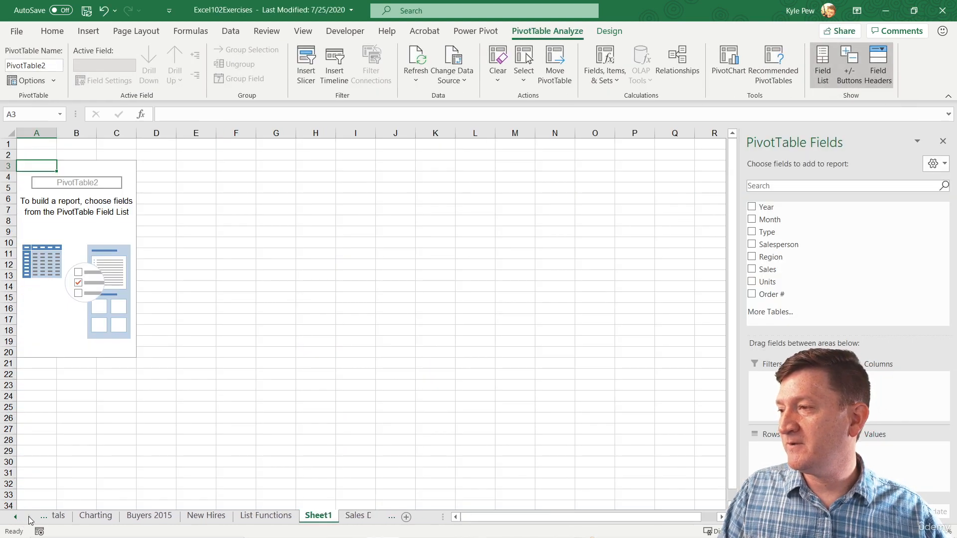